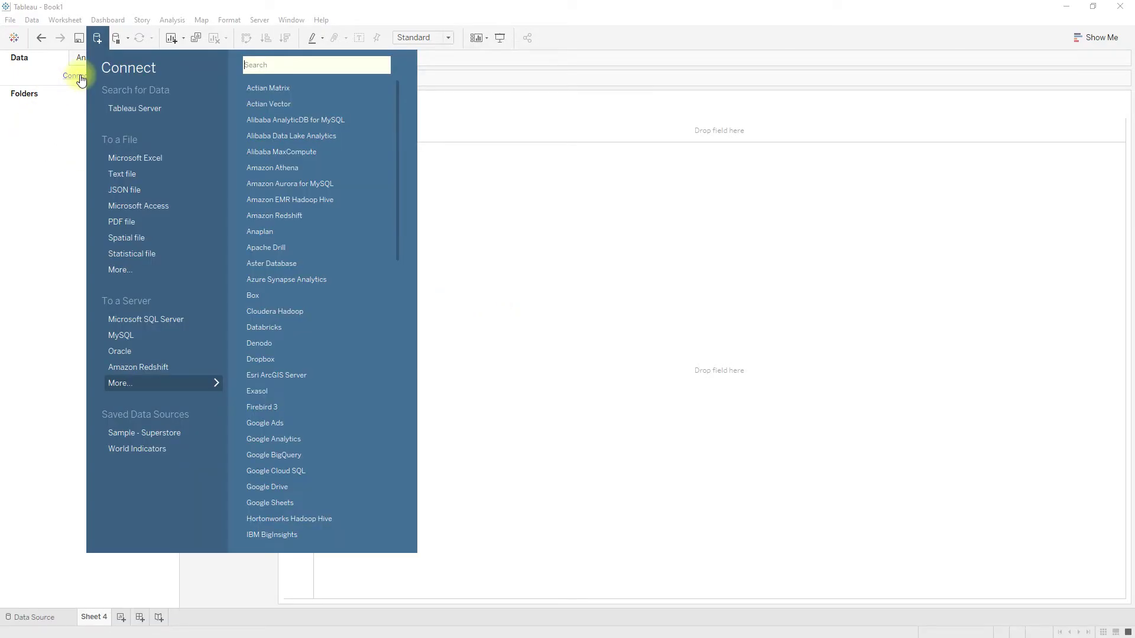
Connect to the Sample - Superstore Excel workbook and add its Orders sheet to the canvas
click(147, 158)
click(142, 95)
click(349, 279)
drag(43, 190, 277, 196)
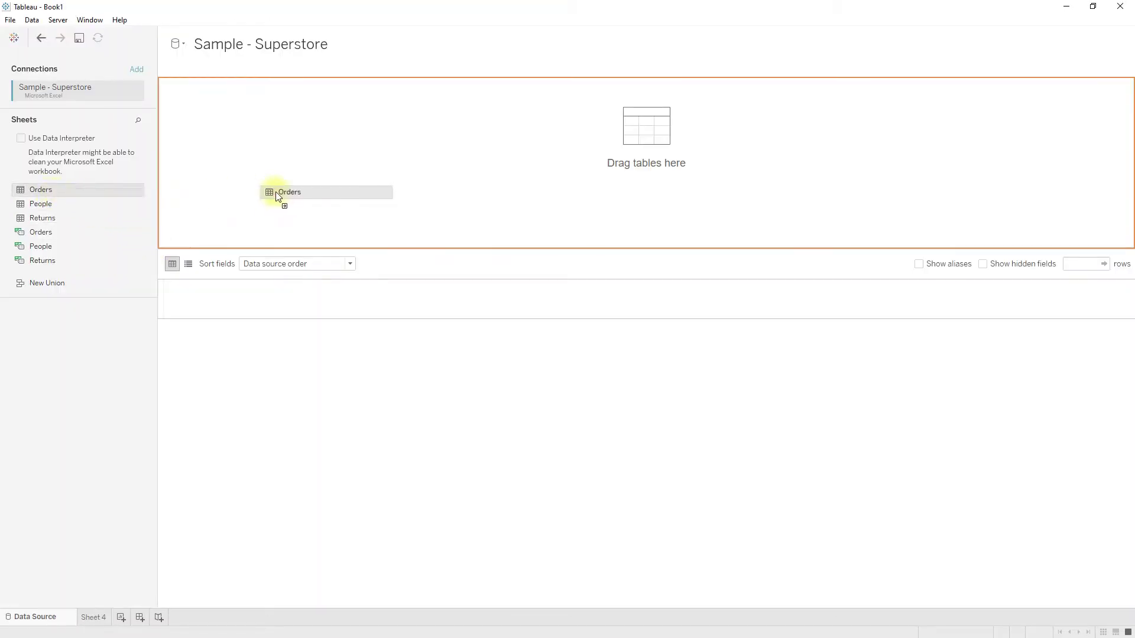
On Sheet 4, place Order Date on Columns at the Month level
click(94, 618)
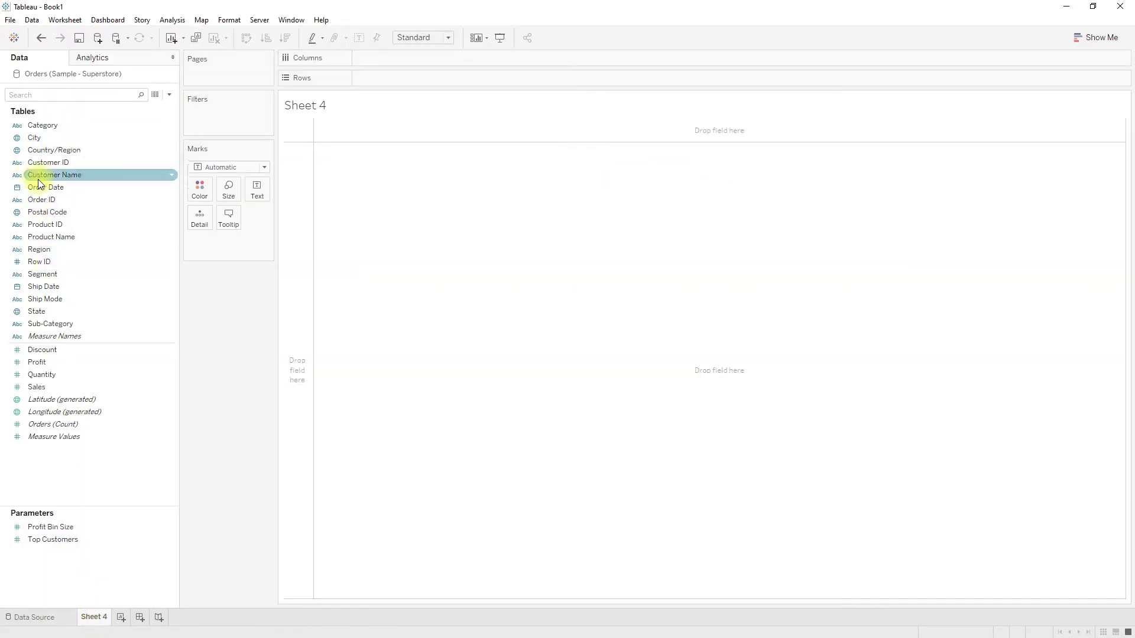
drag(39, 191, 403, 55)
right_click(402, 56)
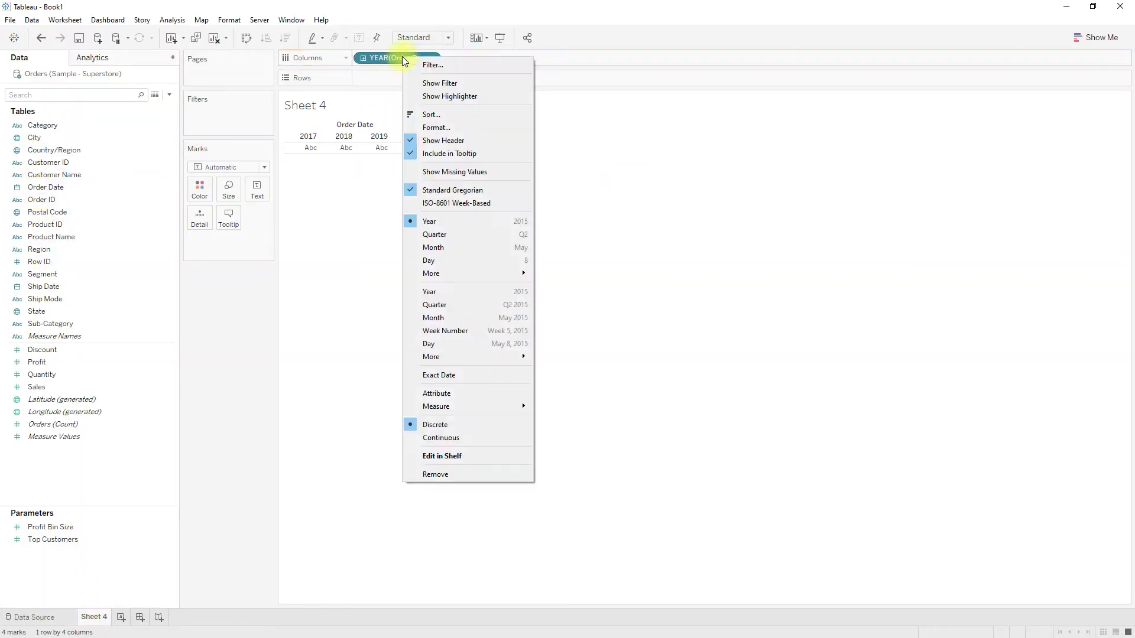
click(448, 252)
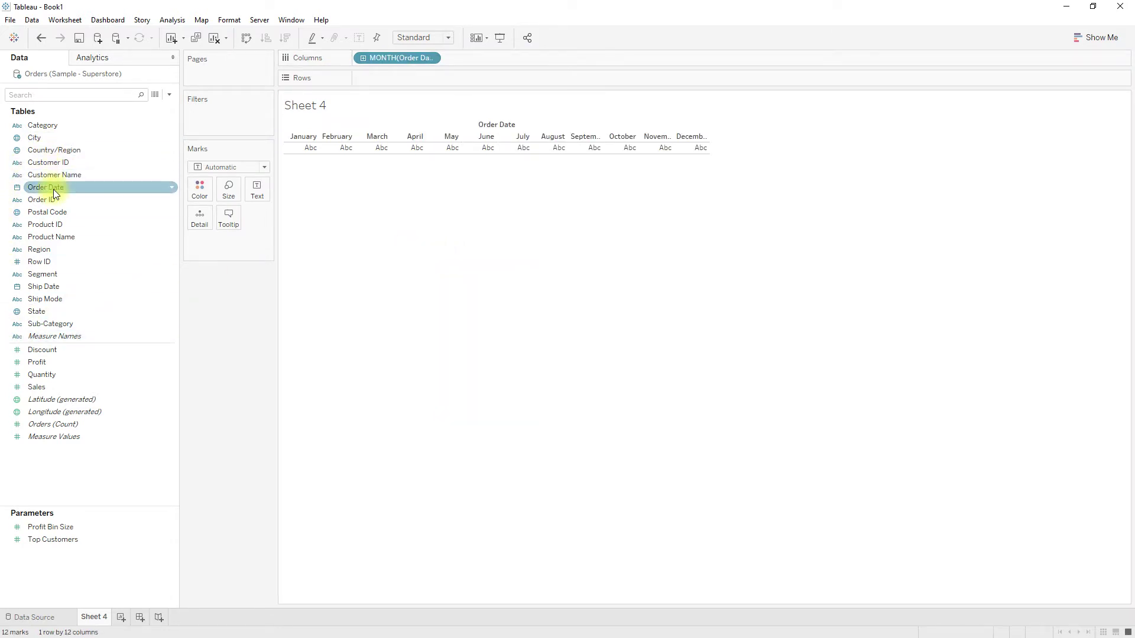
drag(54, 189, 233, 112)
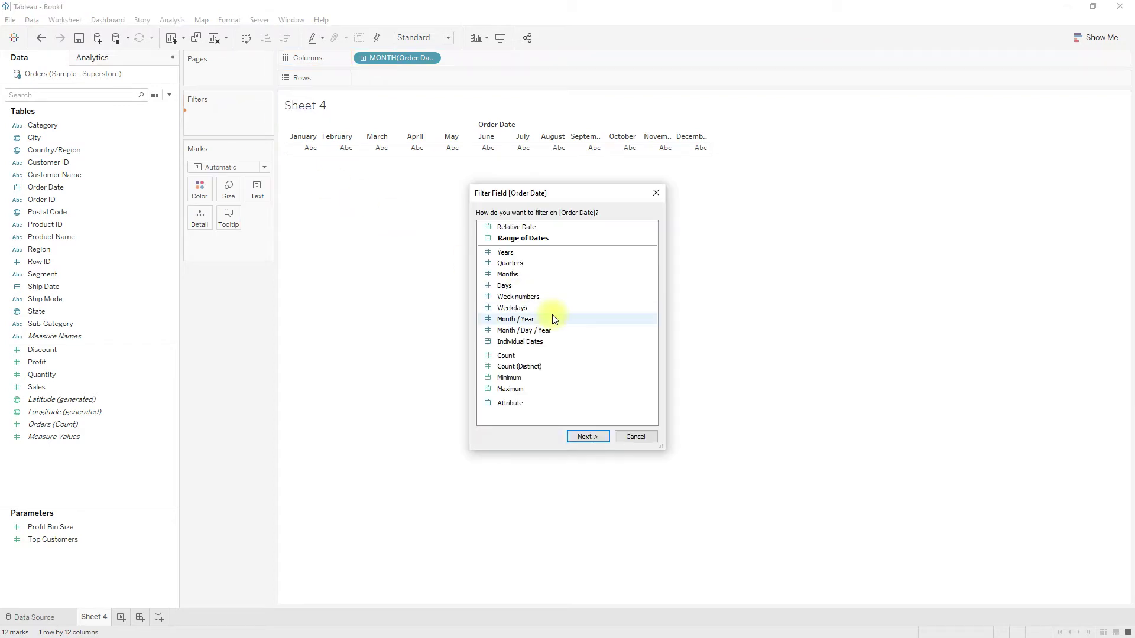
Add a relative-date Order Date filter keeping the last 2 years
click(523, 228)
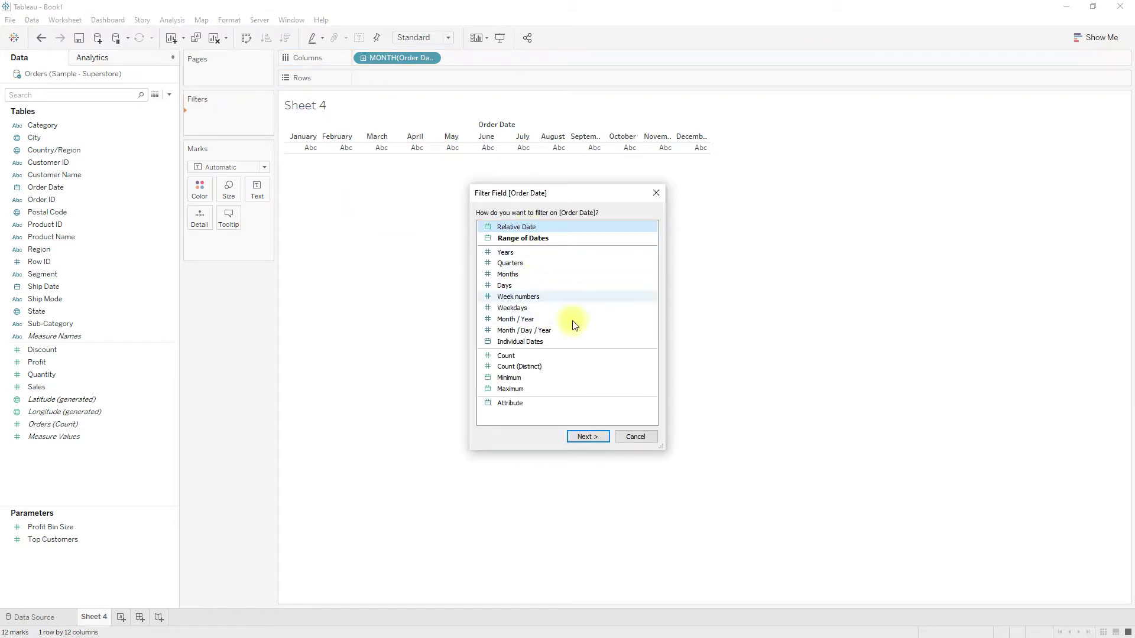
click(588, 436)
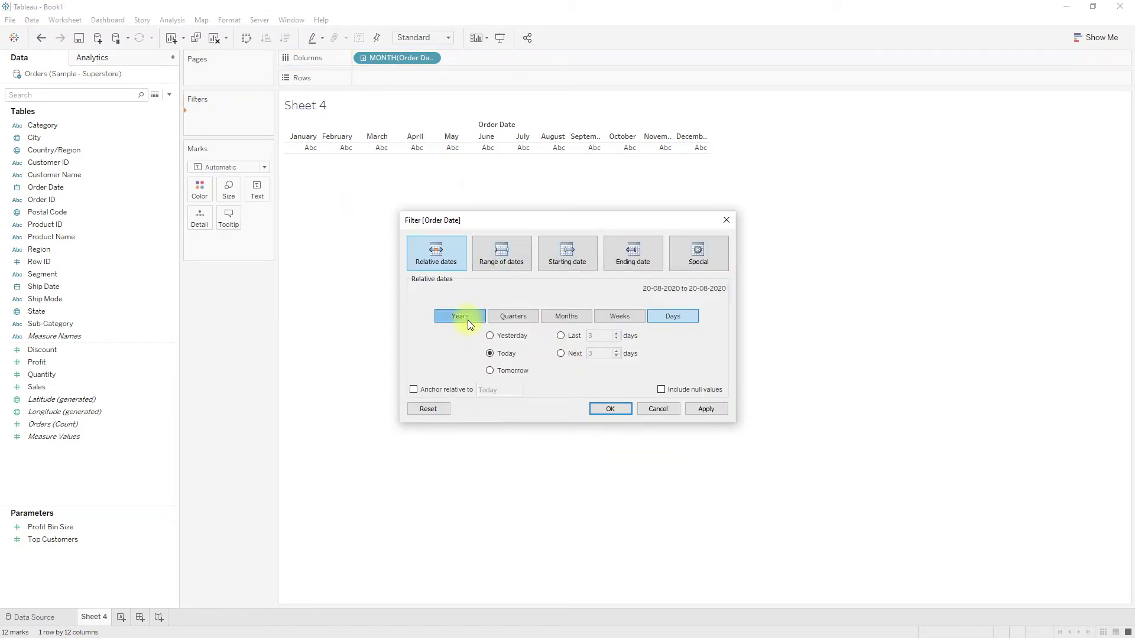
click(467, 320)
click(572, 336)
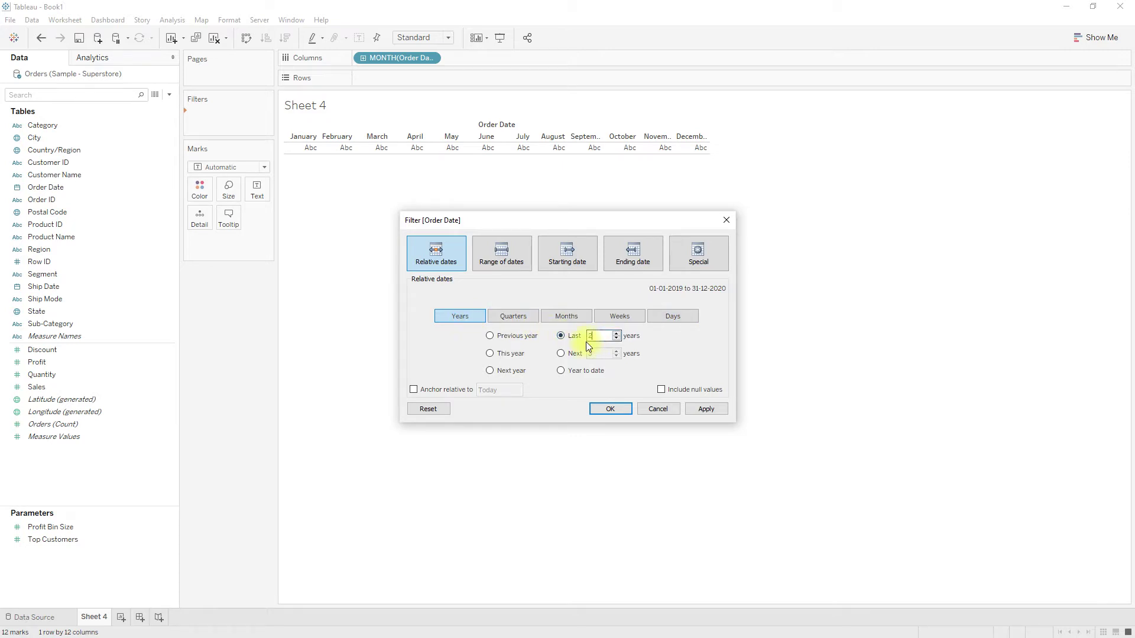
click(615, 410)
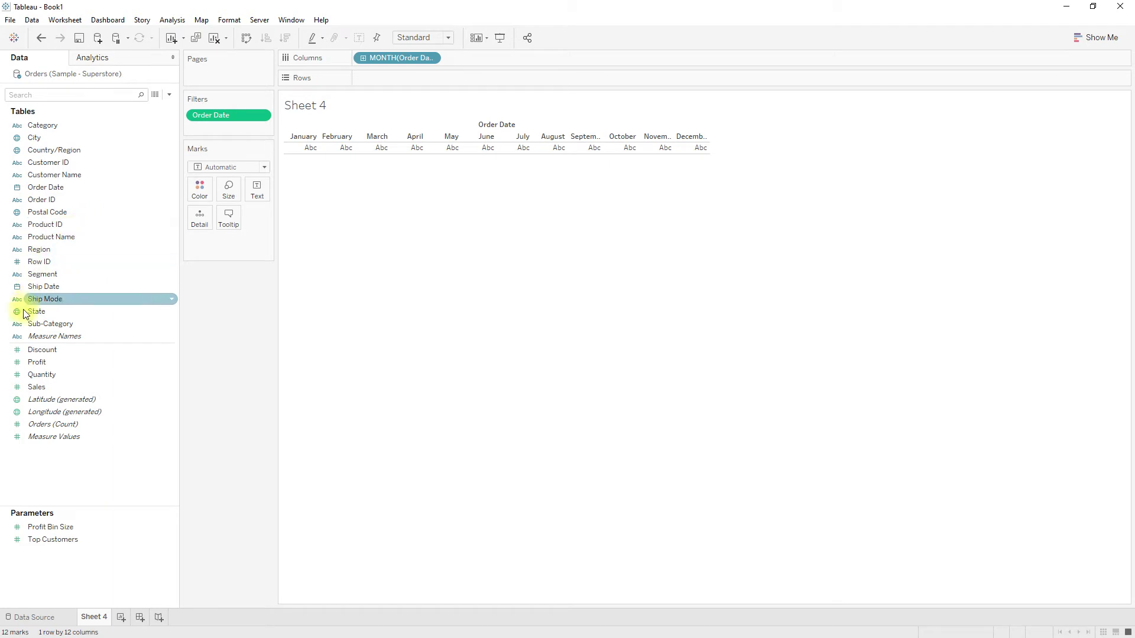
mouse_move(36, 387)
mouse_down()
mouse_move(421, 137)
mouse_move(422, 74)
mouse_up()
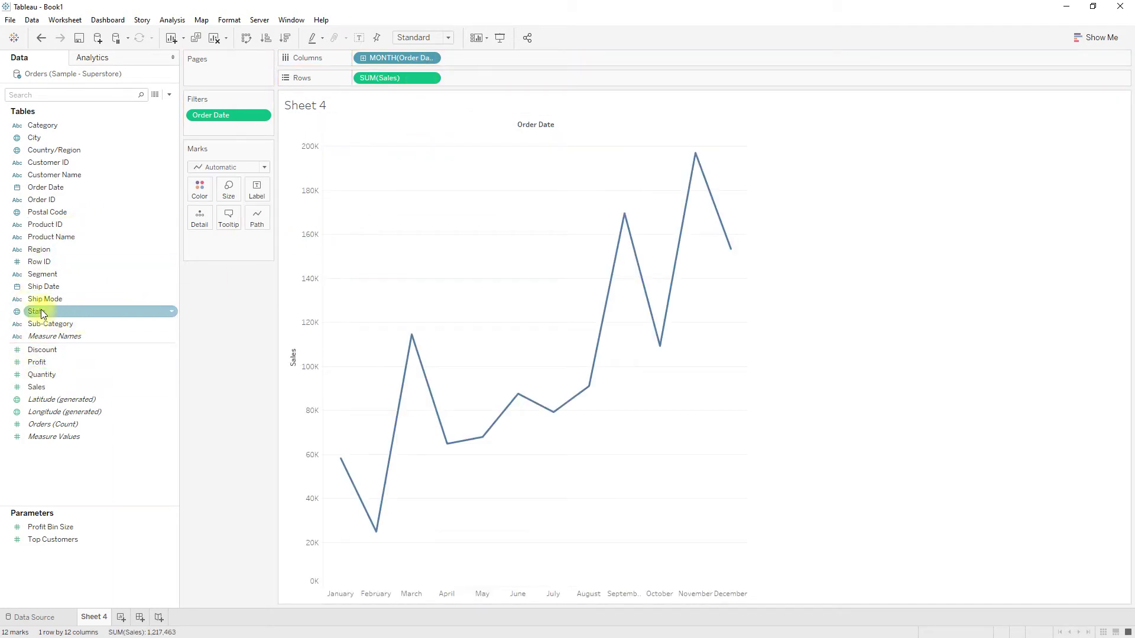
Colour the monthly Sales lines by YEAR(Order Date) to separate 2019 and 2020
drag(41, 187, 201, 194)
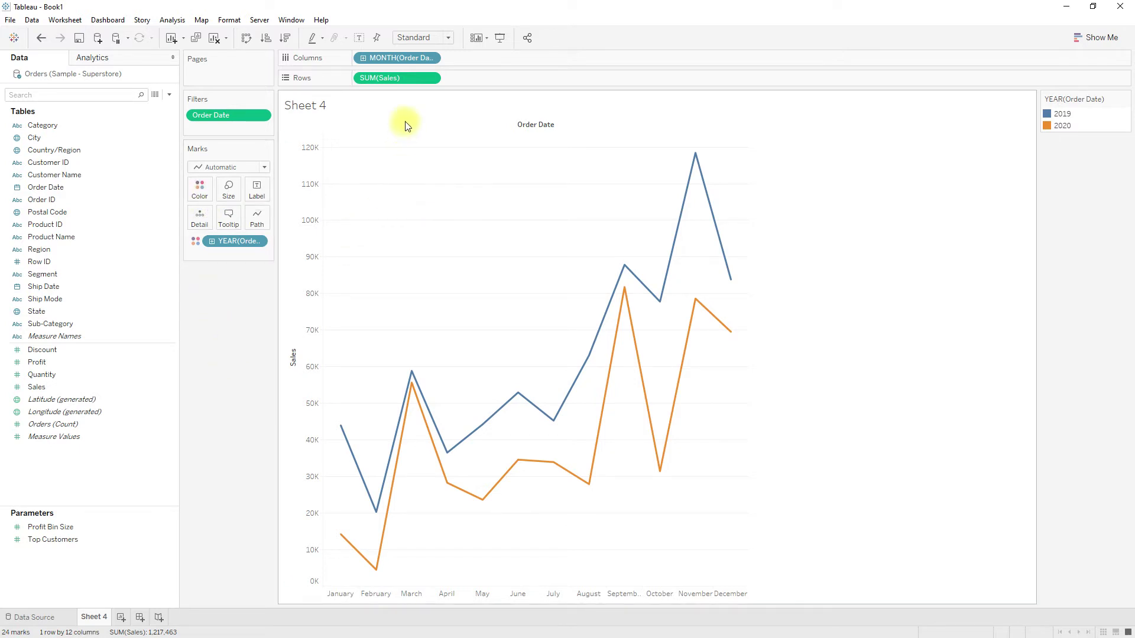
click(433, 80)
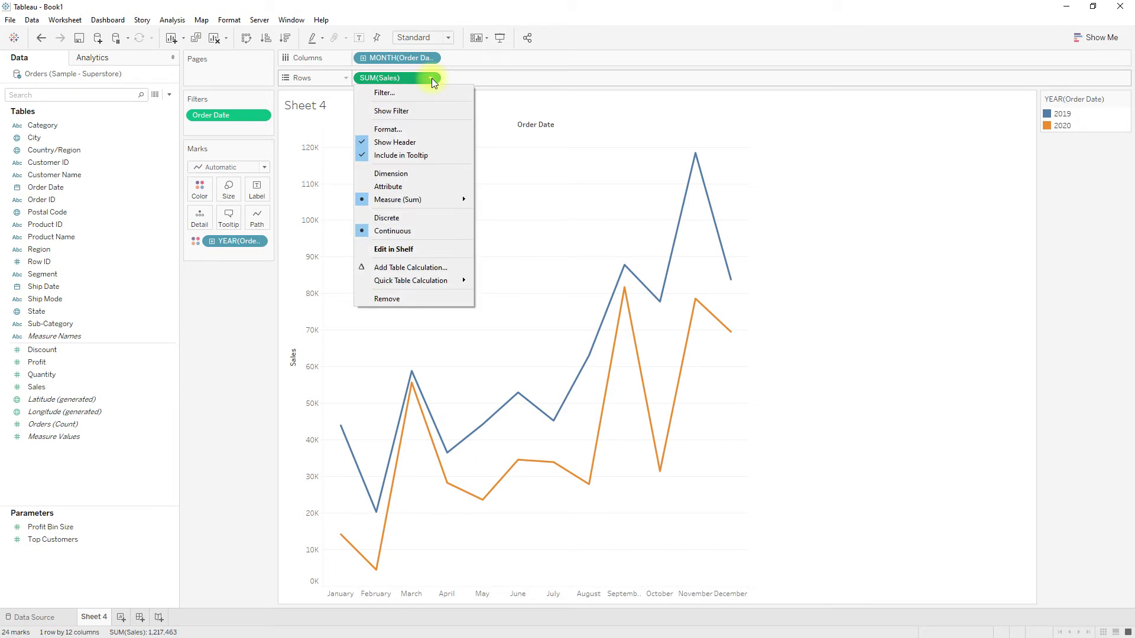
mouse_move(410, 281)
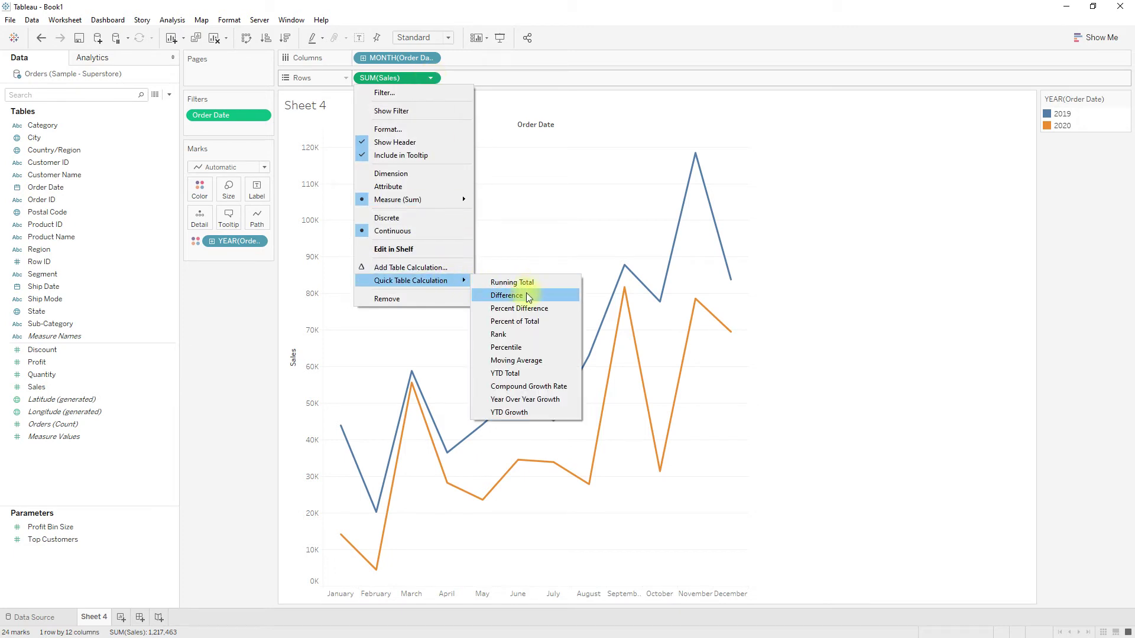
Apply a Percent Difference quick table calculation to SUM(Sales)
click(521, 310)
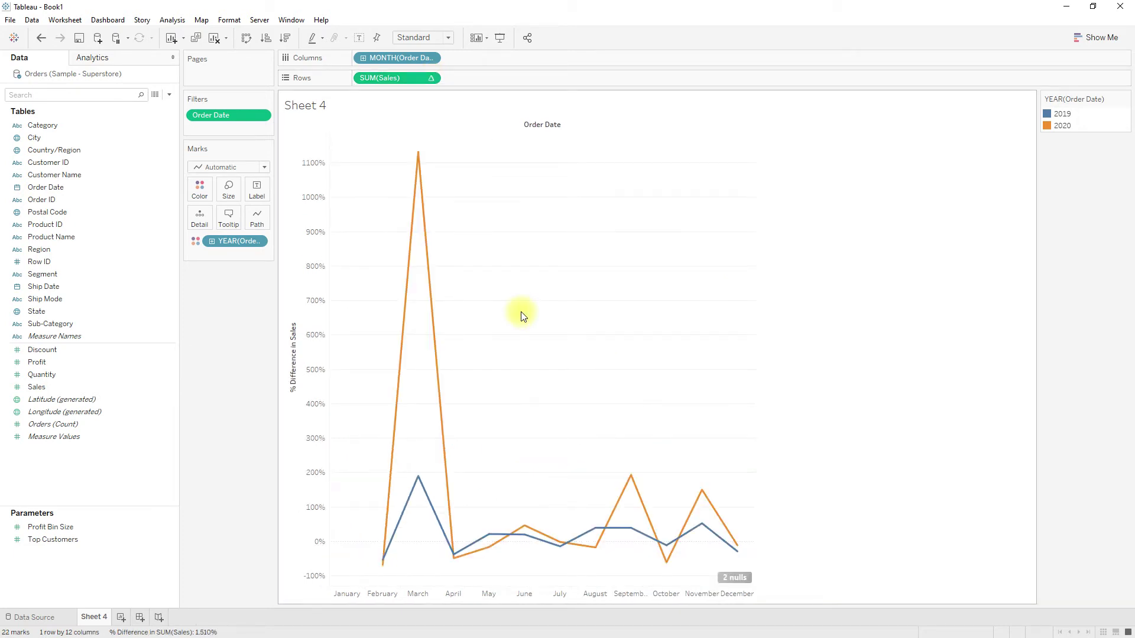
click(429, 79)
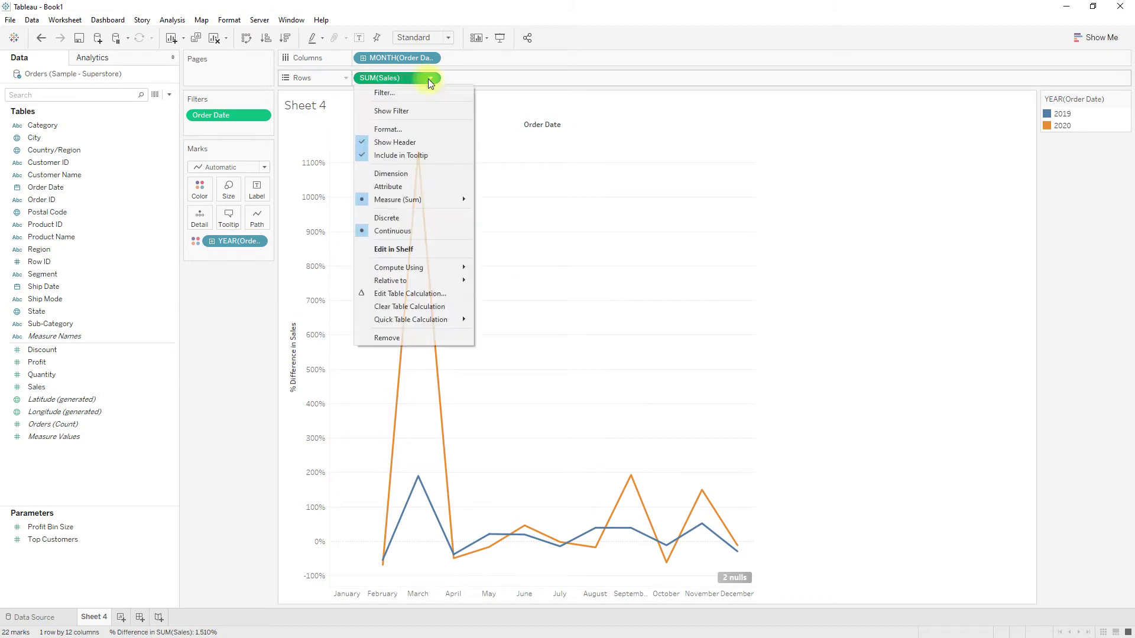
click(419, 299)
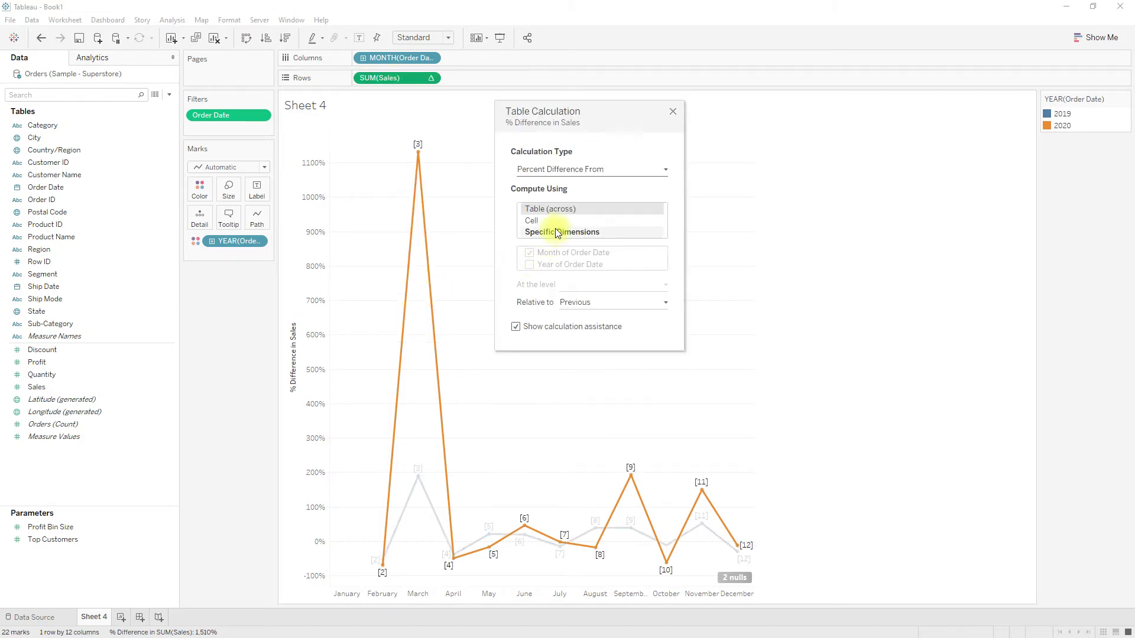
Compute the percent difference along Year of Order Date only, relative to previous, with mark labels shown
click(557, 233)
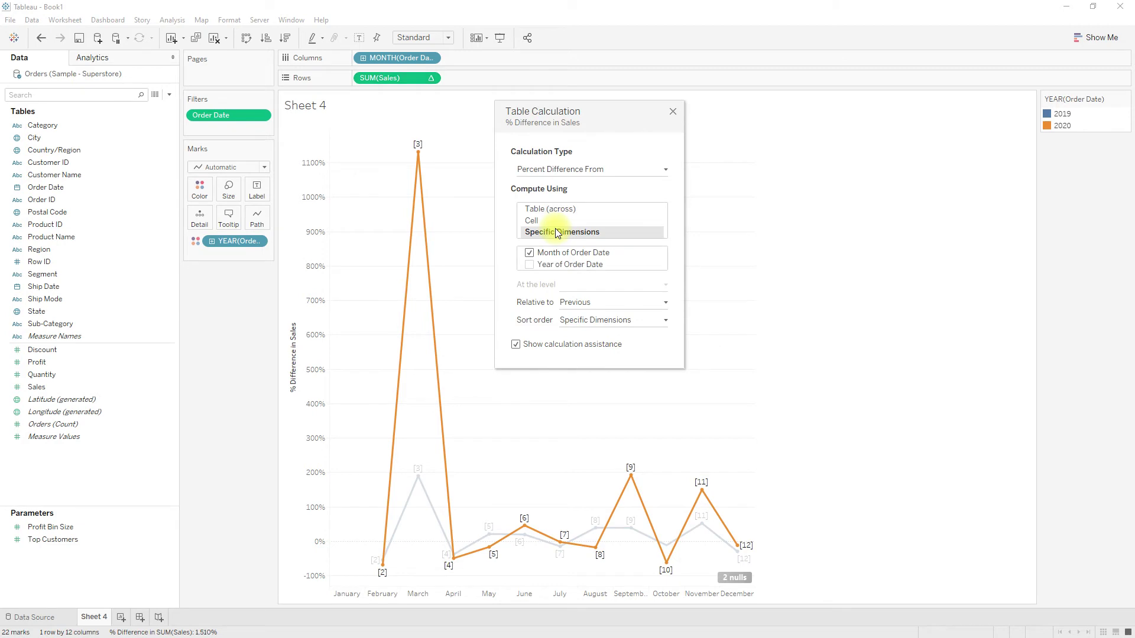
click(529, 266)
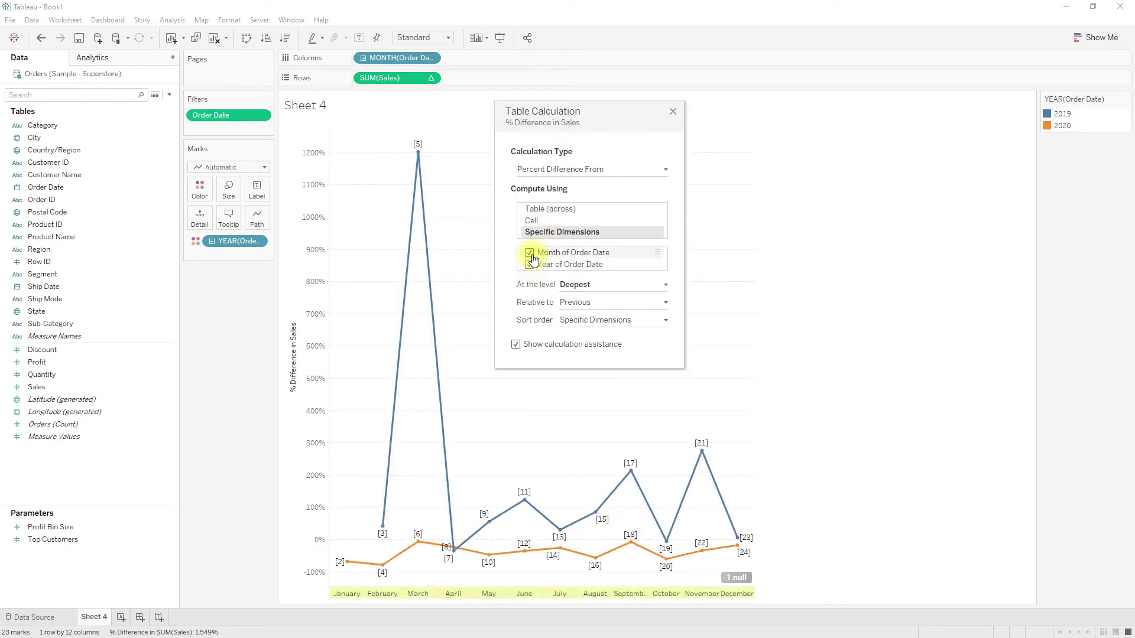
click(529, 254)
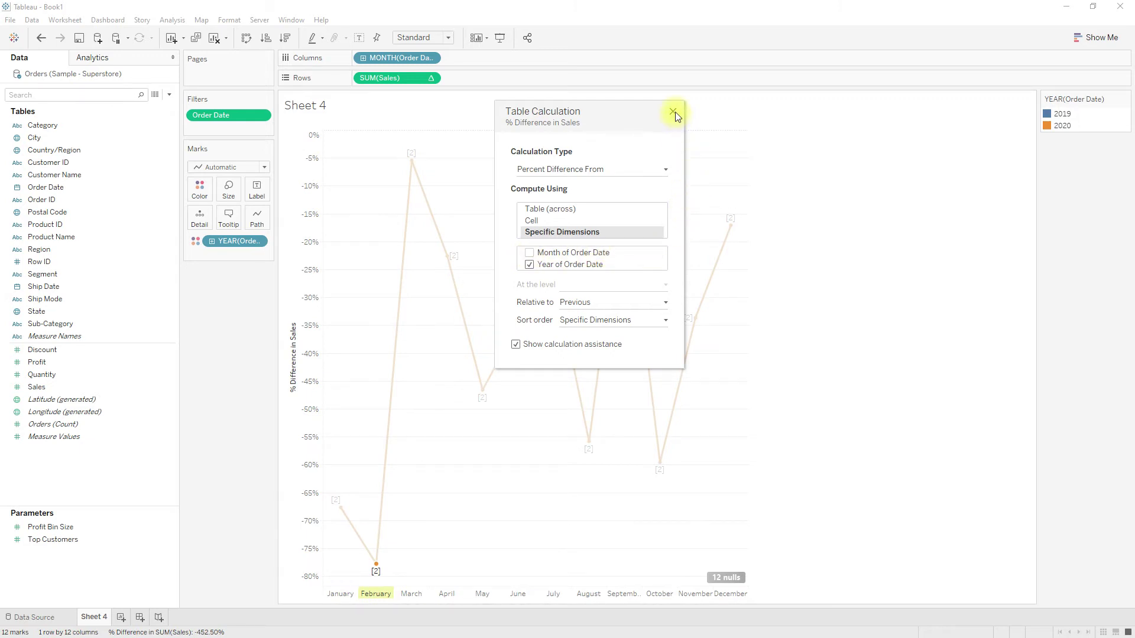
click(627, 306)
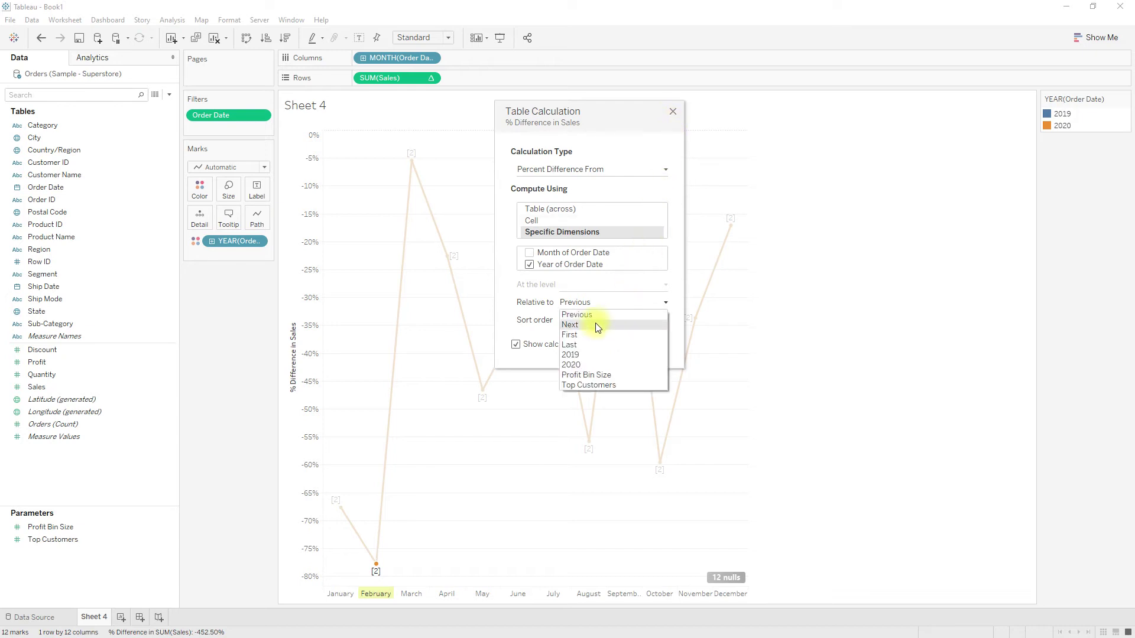
click(584, 316)
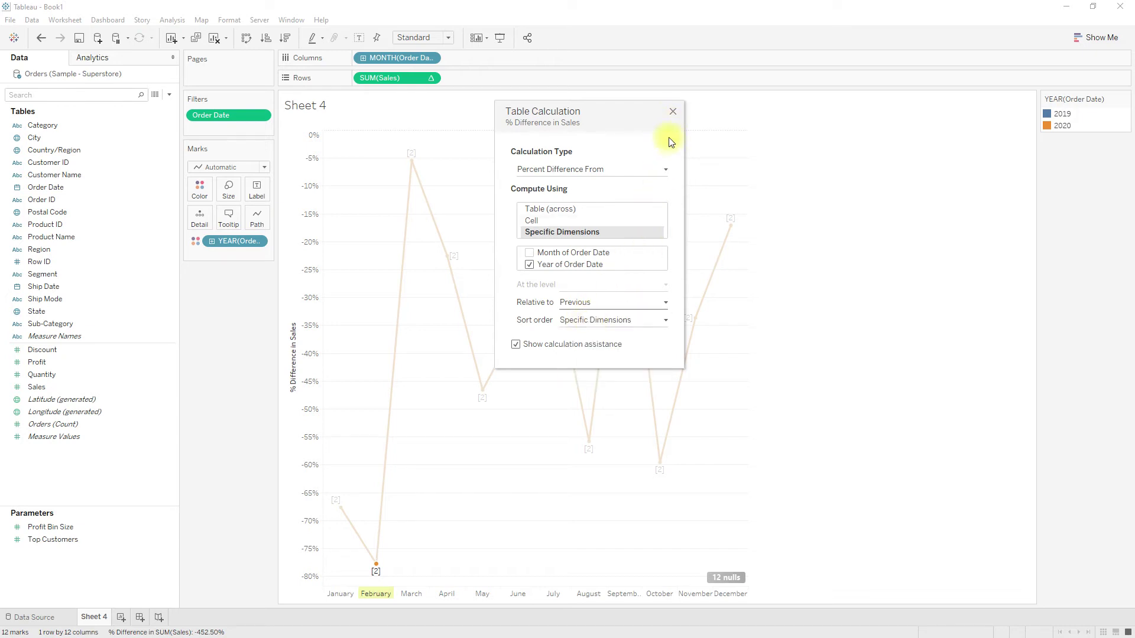
click(672, 112)
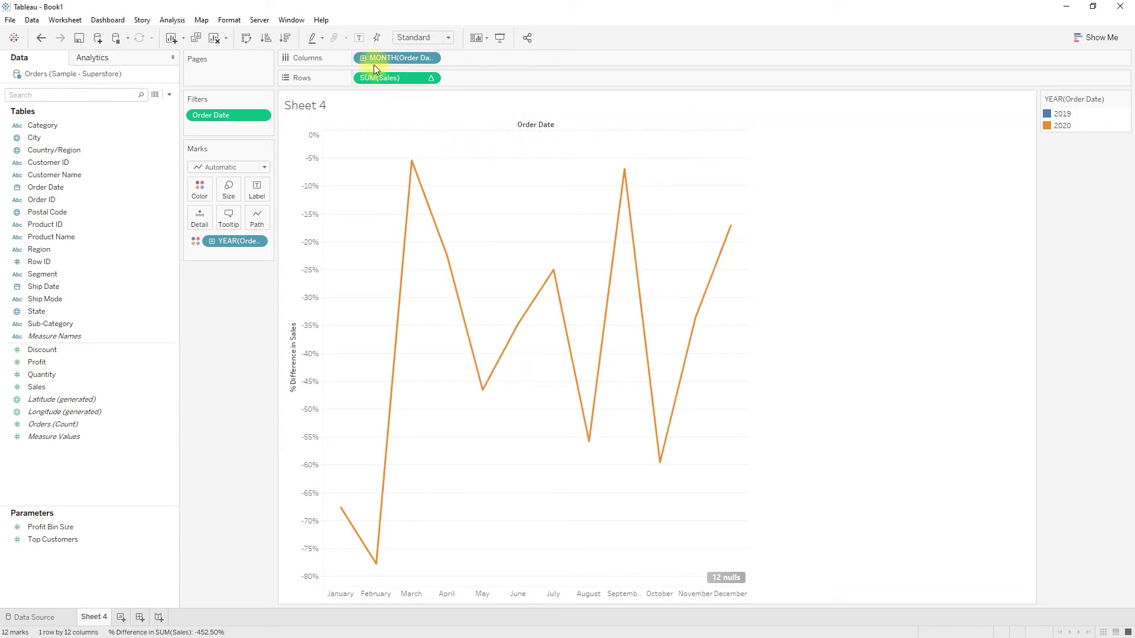
click(361, 38)
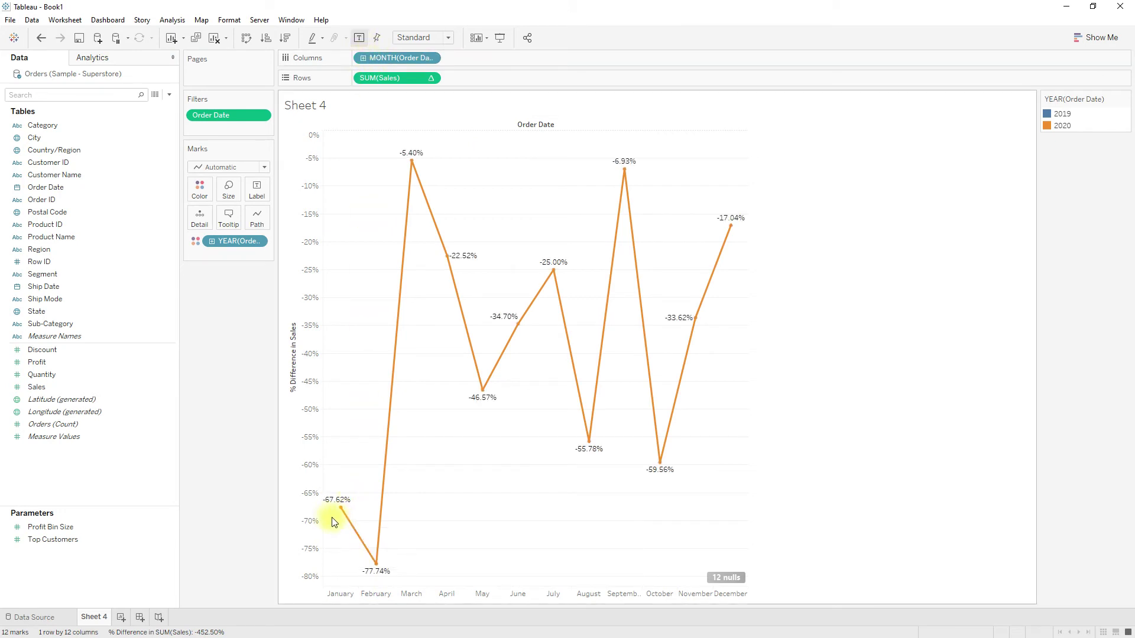
right_click(94, 621)
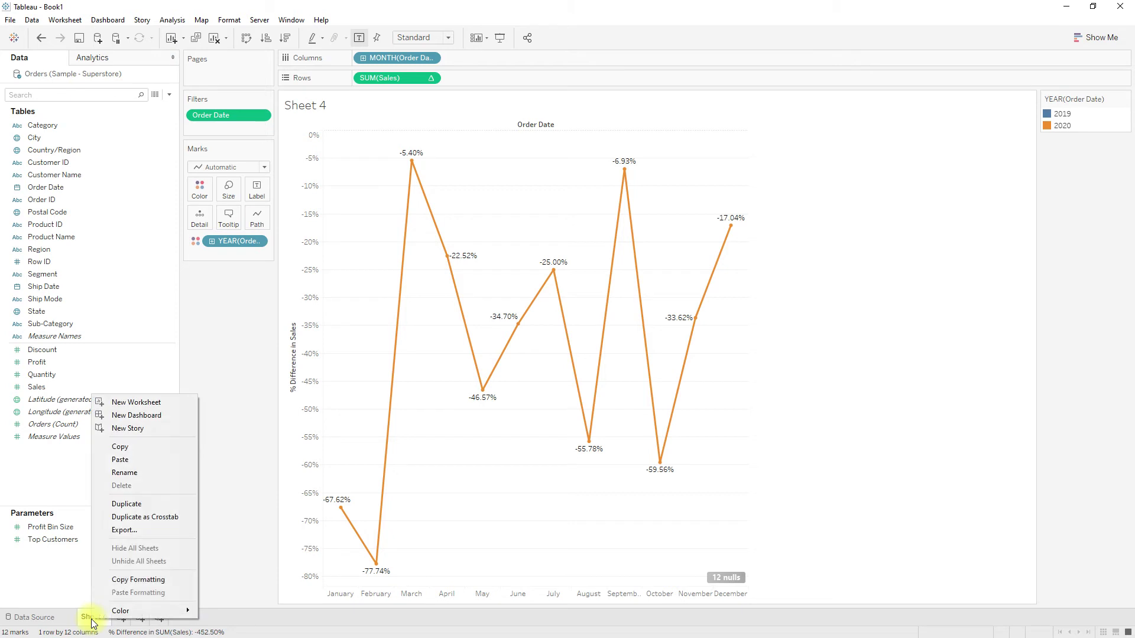
Duplicate Sheet 4 as Sheet 4 (2) and clear its Sales table calculation
click(139, 505)
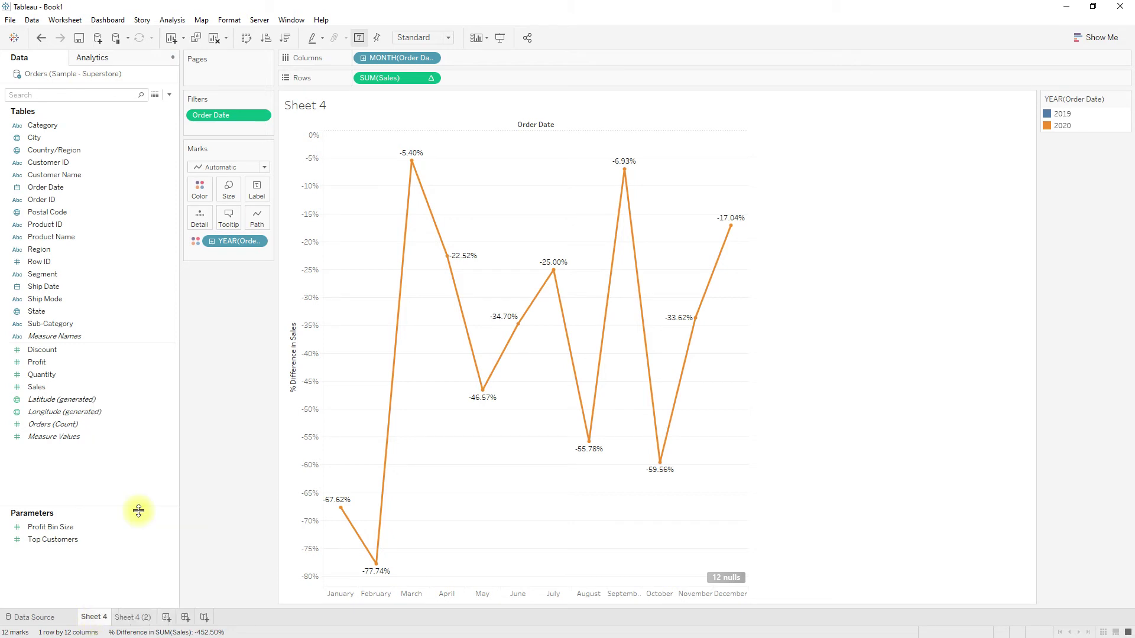
click(140, 617)
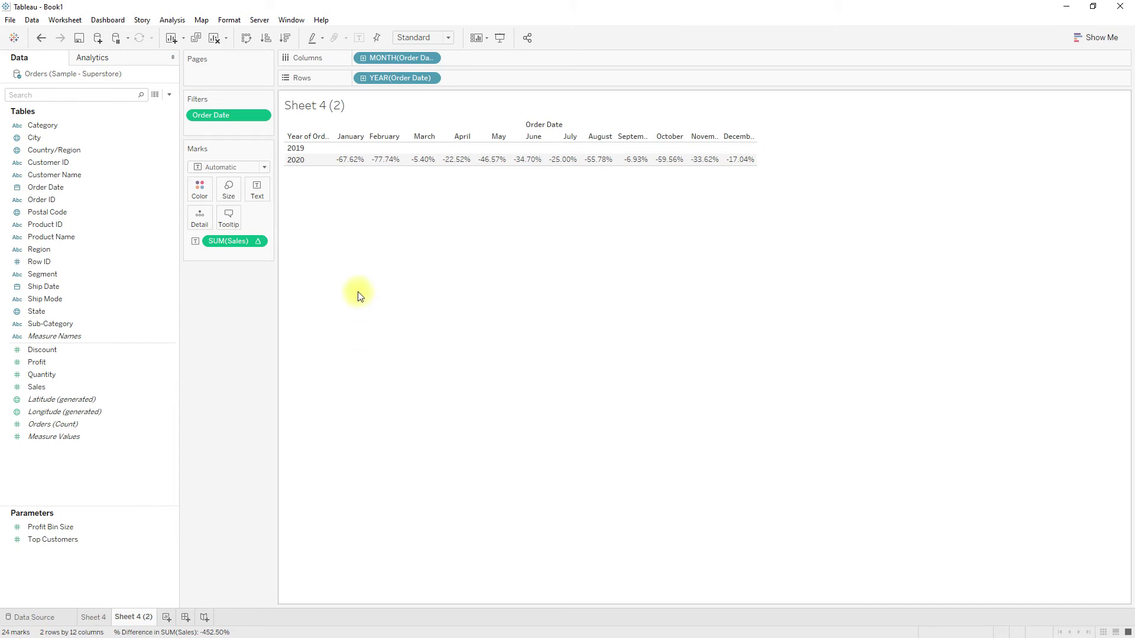
mouse_move(385, 159)
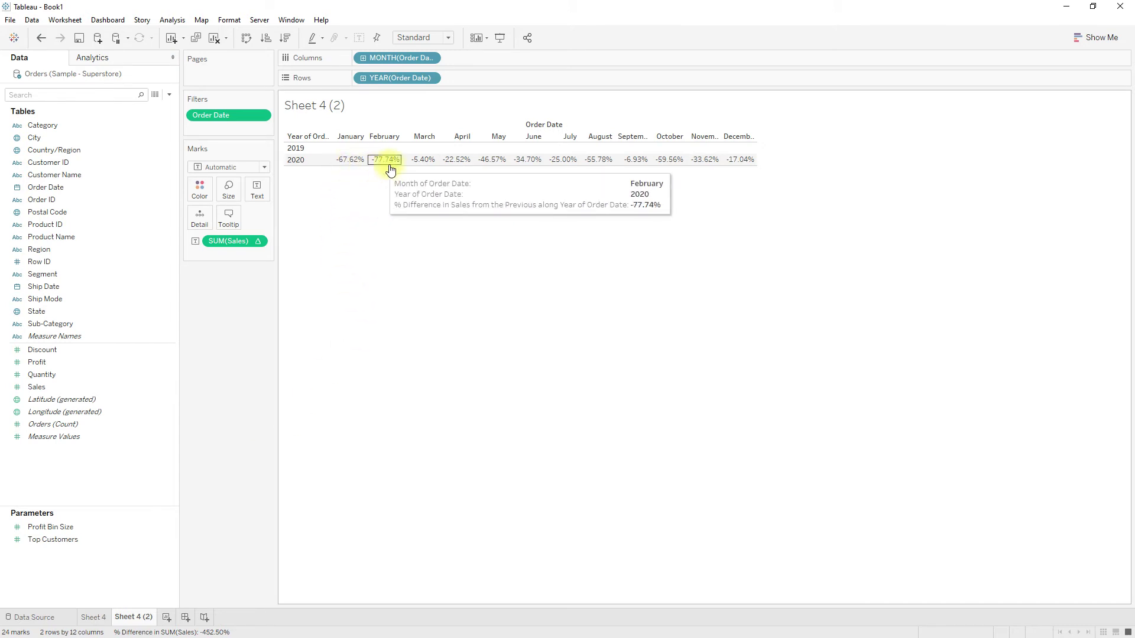
right_click(232, 246)
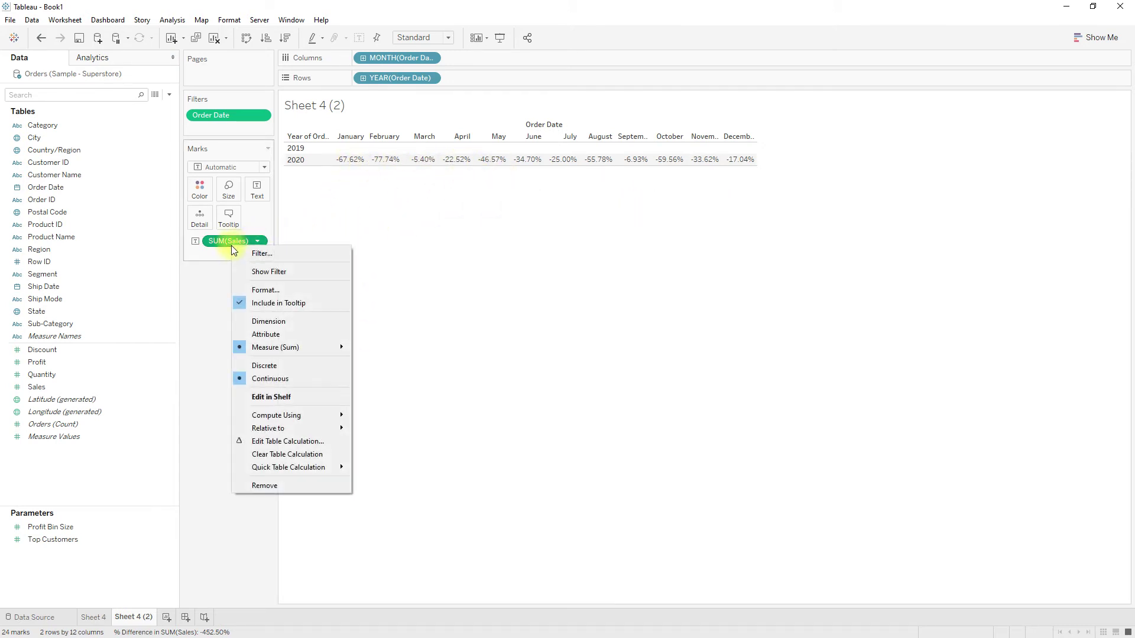
click(271, 452)
mouse_move(349, 159)
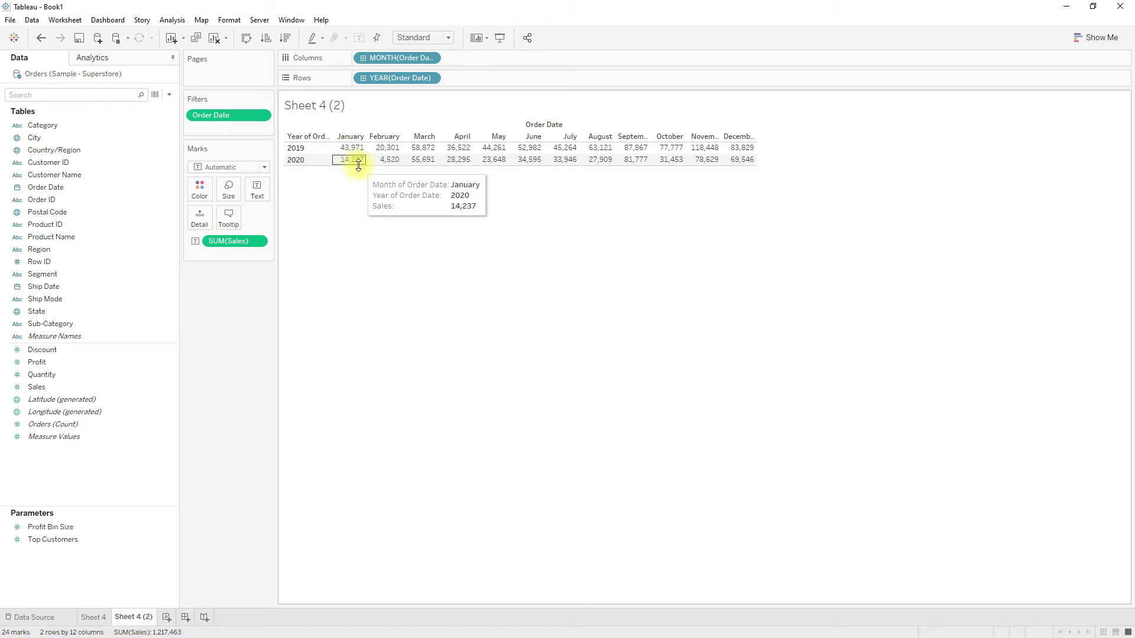
right_click(235, 241)
mouse_move(290, 423)
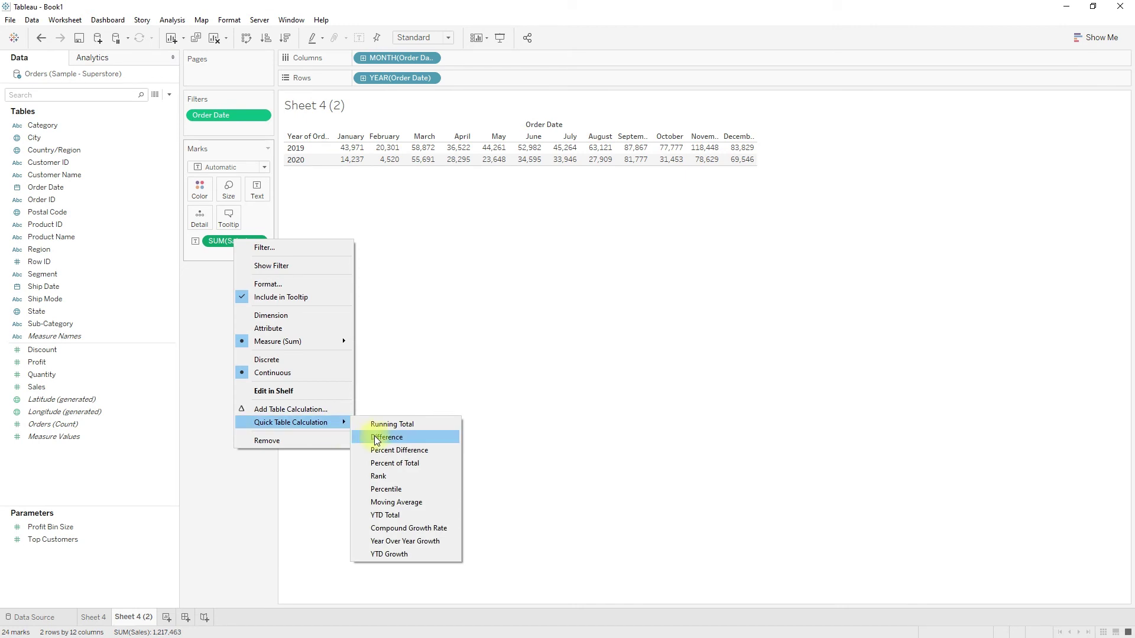
On Sheet 4 (2), apply Percent Difference to Sales, computed along Year of Order Date only
click(413, 451)
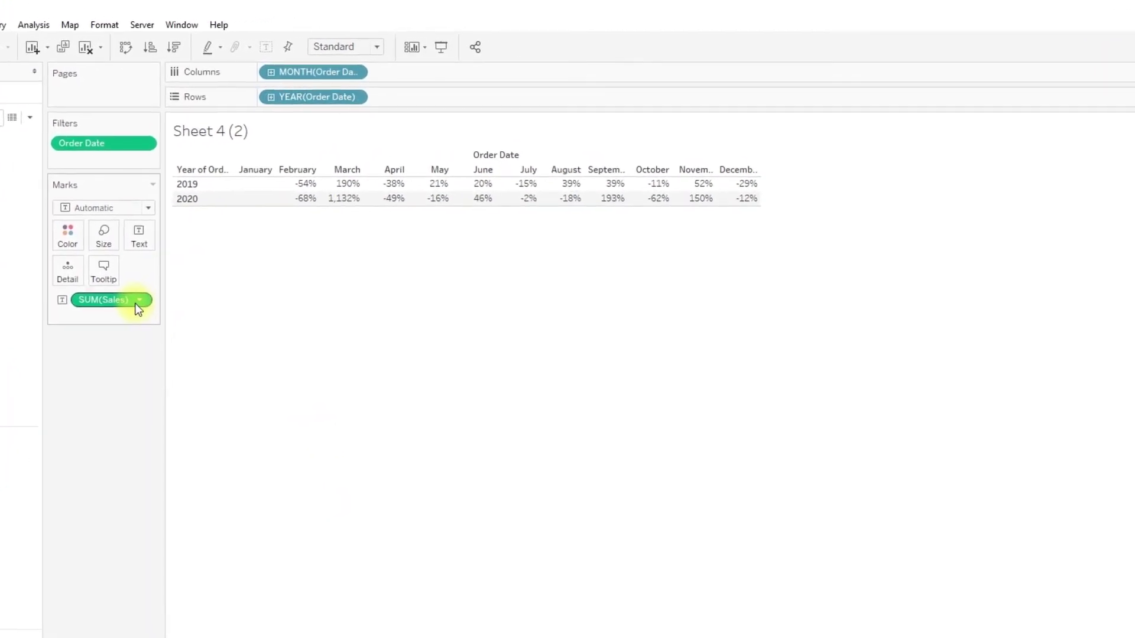
click(137, 302)
click(203, 549)
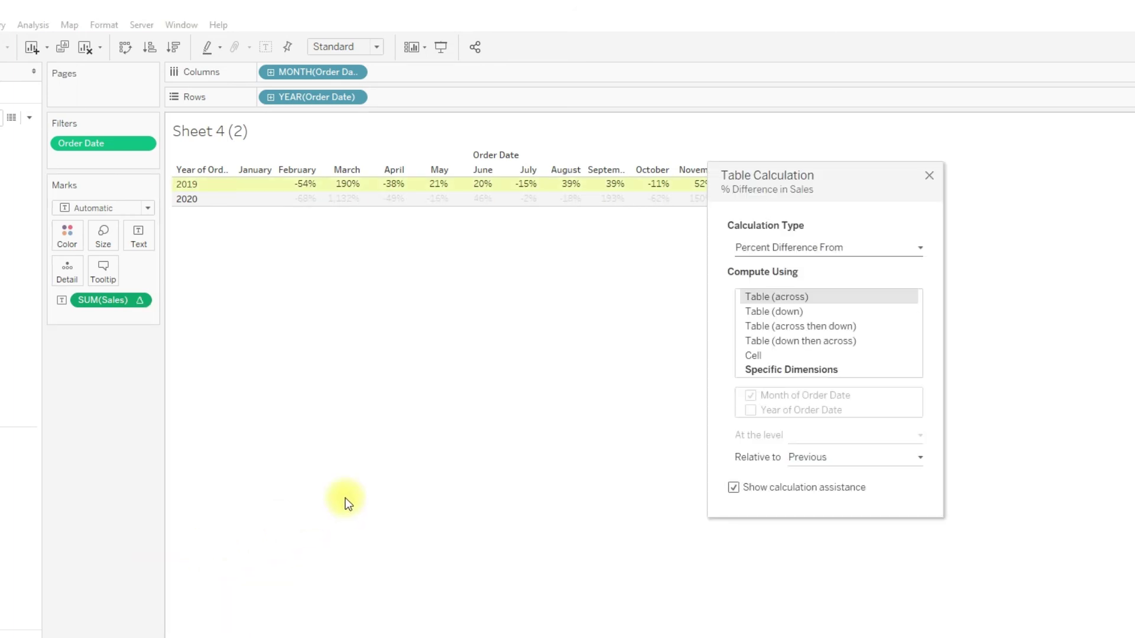
click(786, 370)
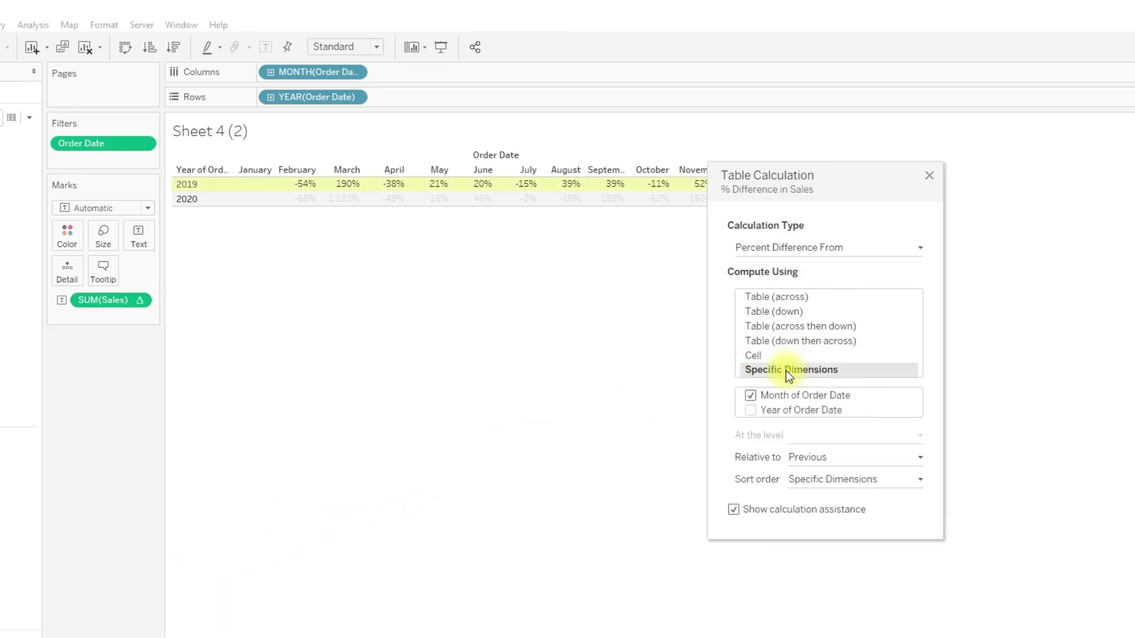
click(749, 409)
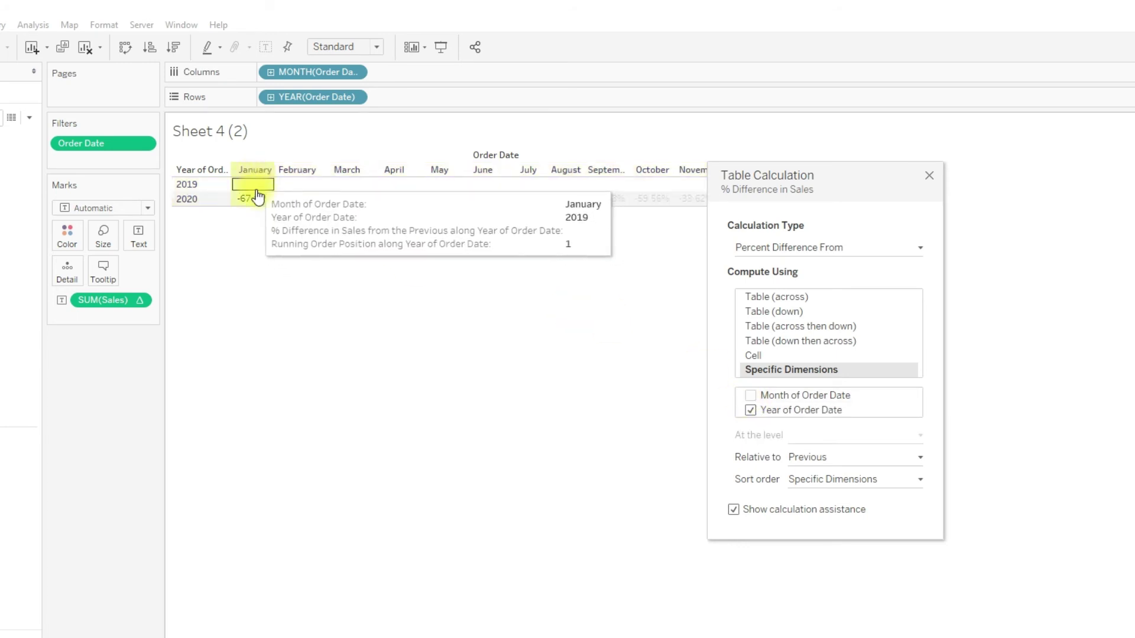
click(802, 468)
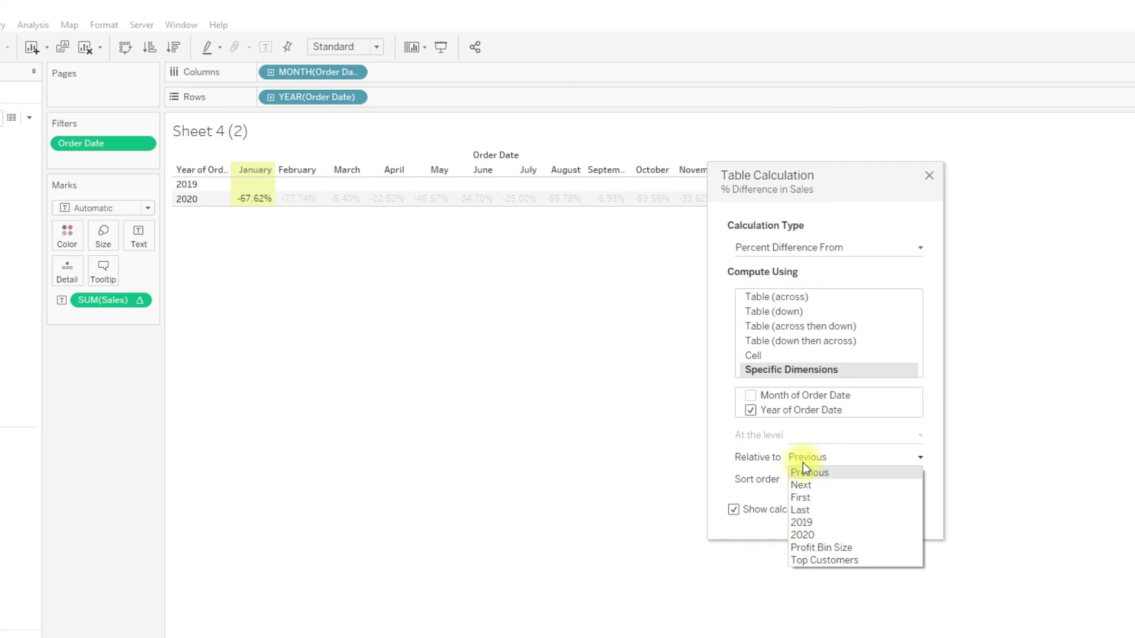